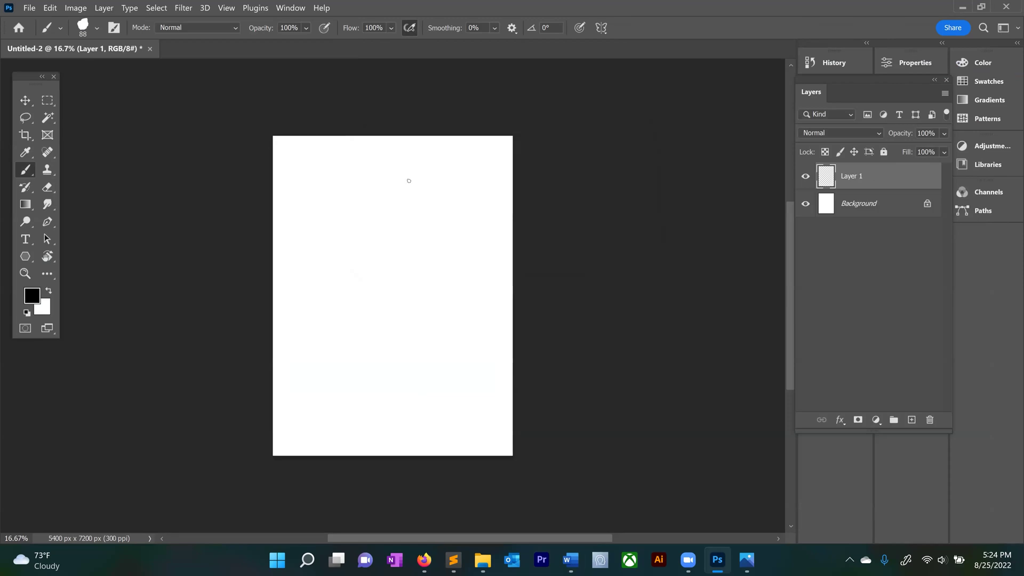
Draw a closed black bone outline running diagonally down Layer 1, and check the Day 2 agenda in Word.
mouse_move(406, 184)
mouse_down()
mouse_move(386, 246)
mouse_move(328, 393)
mouse_move(345, 372)
mouse_move(360, 378)
mouse_move(366, 316)
mouse_move(412, 182)
mouse_up()
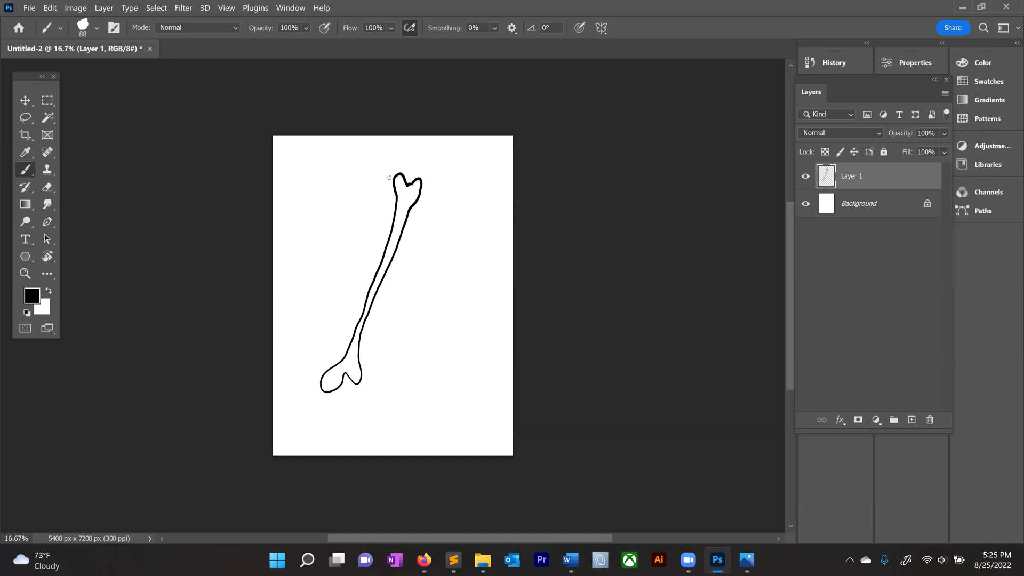
click(577, 563)
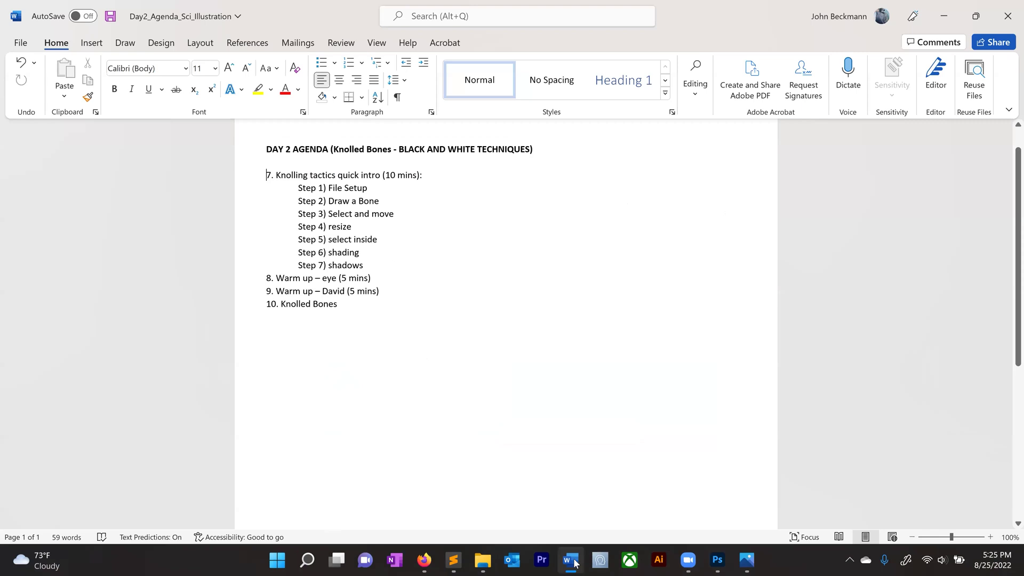
click(574, 563)
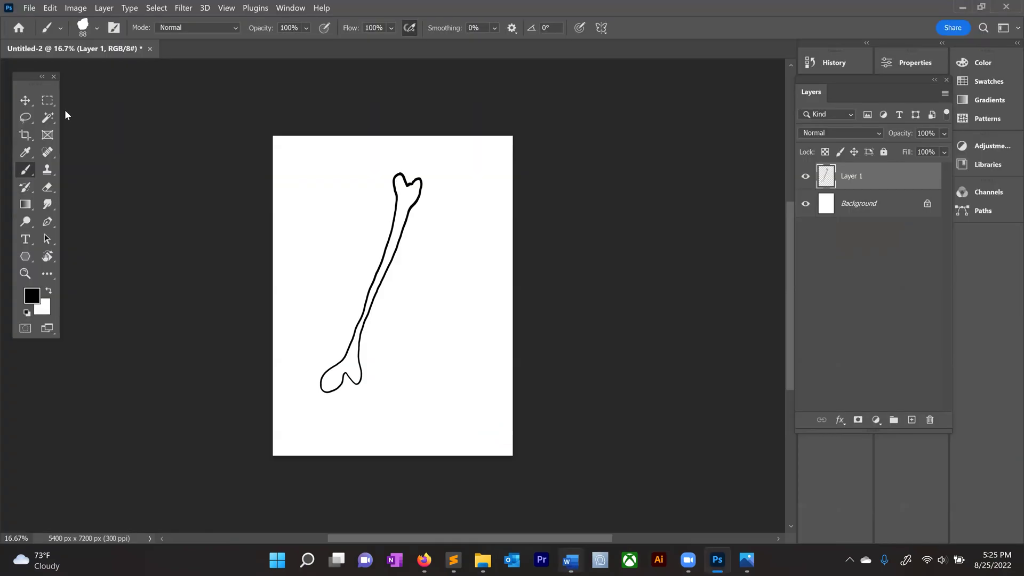
Transform the bone drawing to about 94% width and 67% height, rotated about 1.56°, and apply the transformation.
click(27, 96)
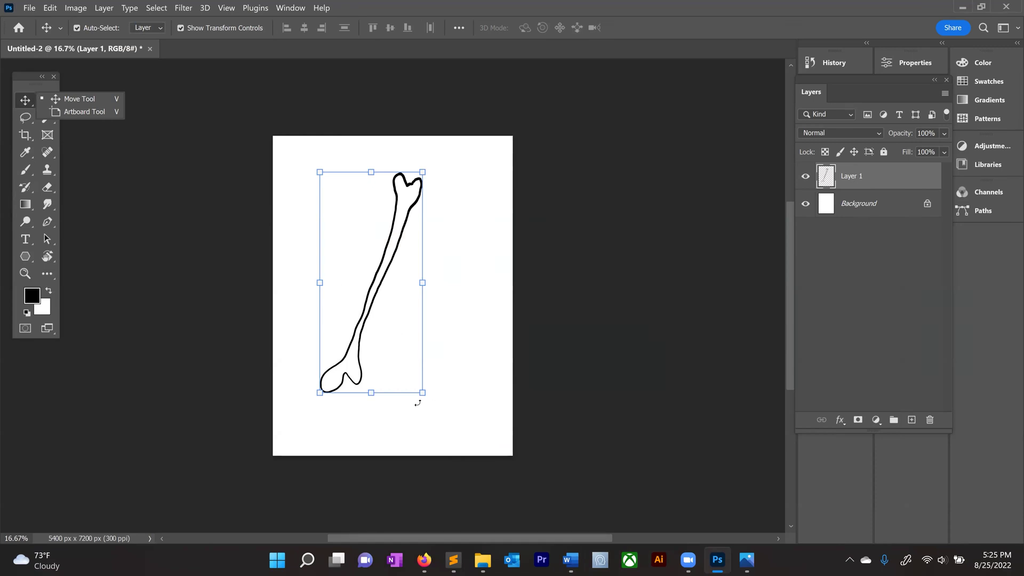
drag(429, 400, 392, 325)
drag(407, 385, 416, 363)
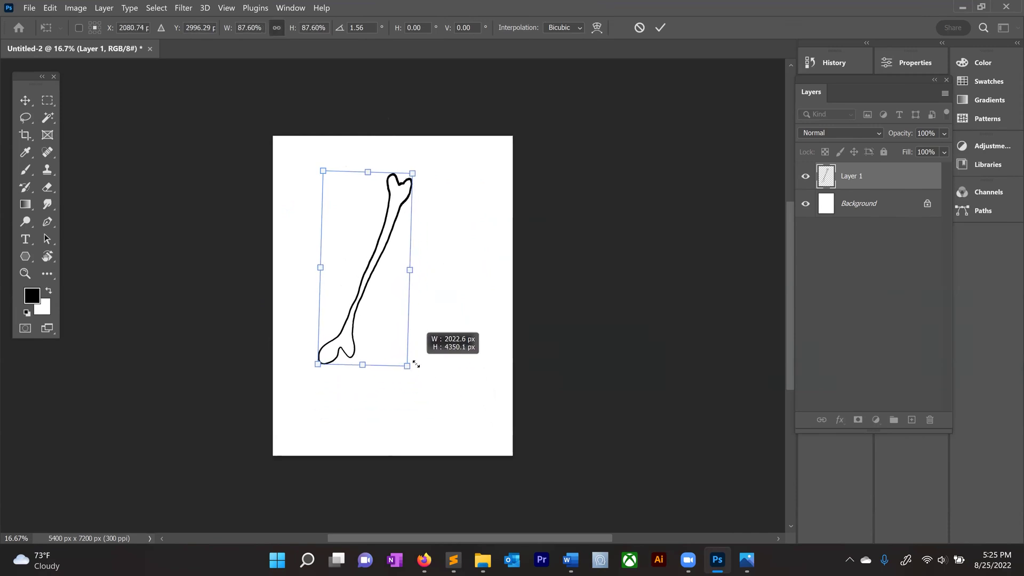
drag(416, 364, 417, 323)
drag(510, 438, 426, 310)
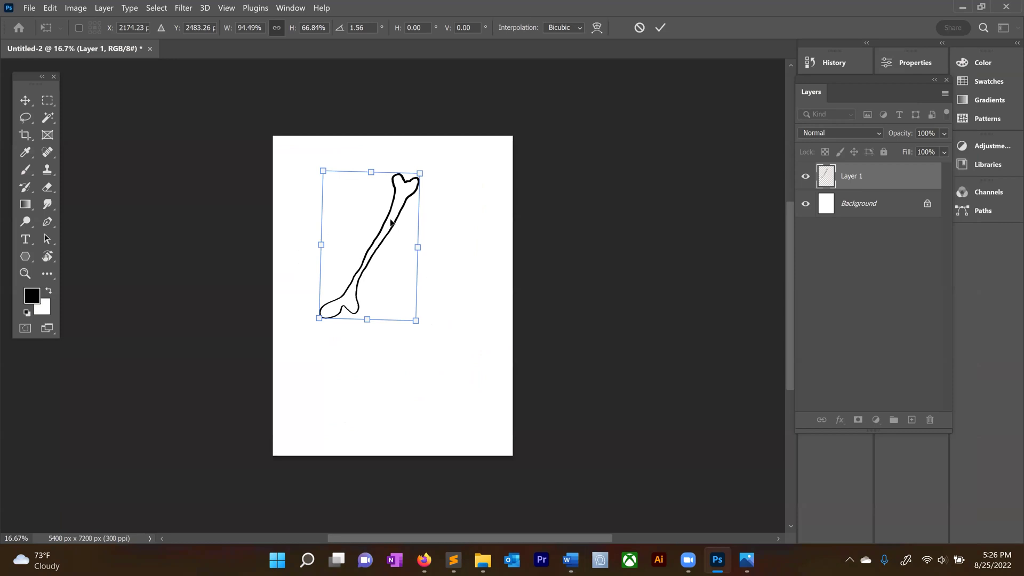
key(Return)
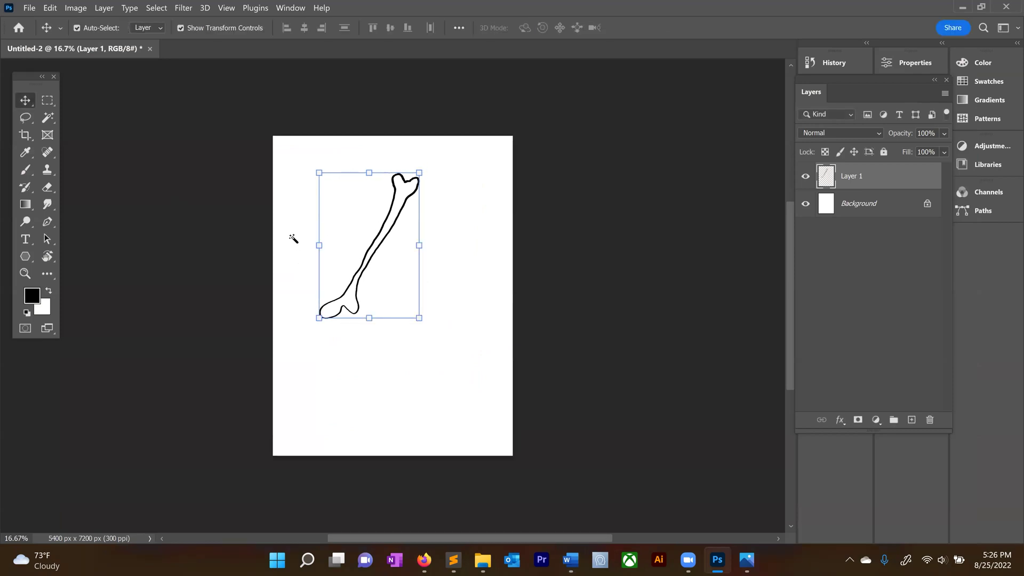
Select the bone's interior with the Magic Wand and set the Brush tool's opacity to 24%.
key(w)
click(401, 191)
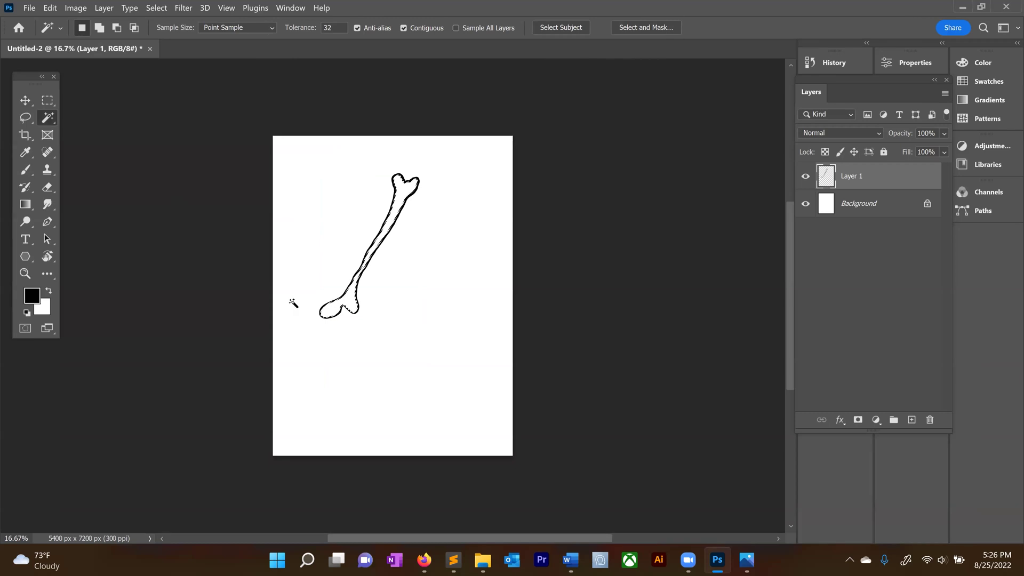
key(b)
right_click(429, 295)
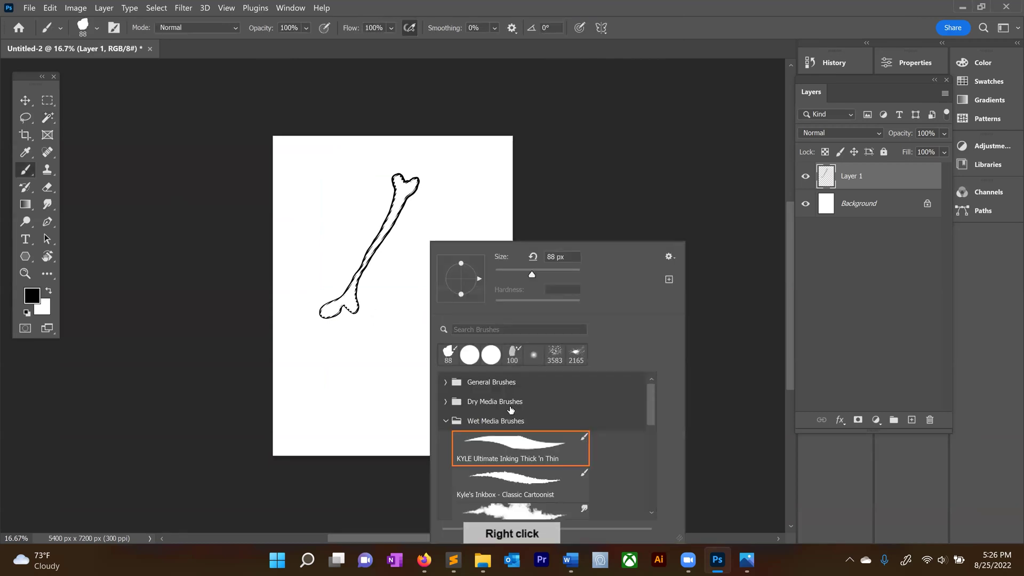
drag(648, 402, 653, 447)
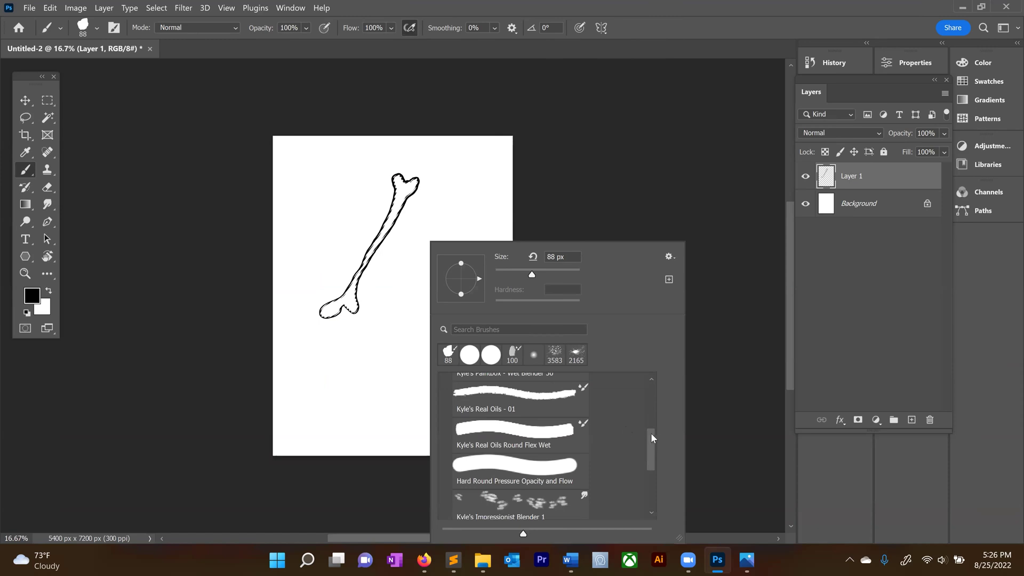
scroll(651, 440, up, 4)
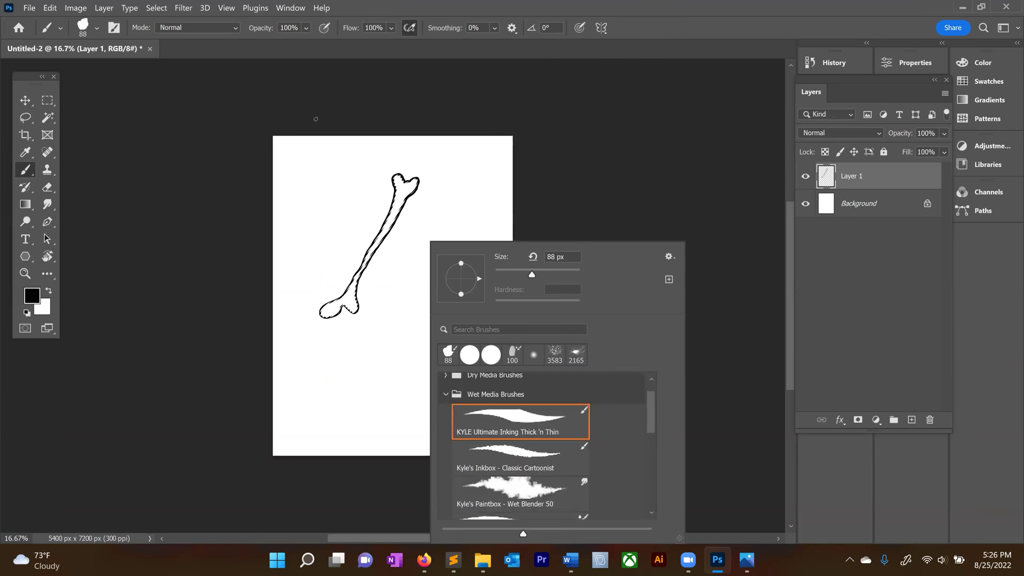
key(Escape)
key(2)
key(4)
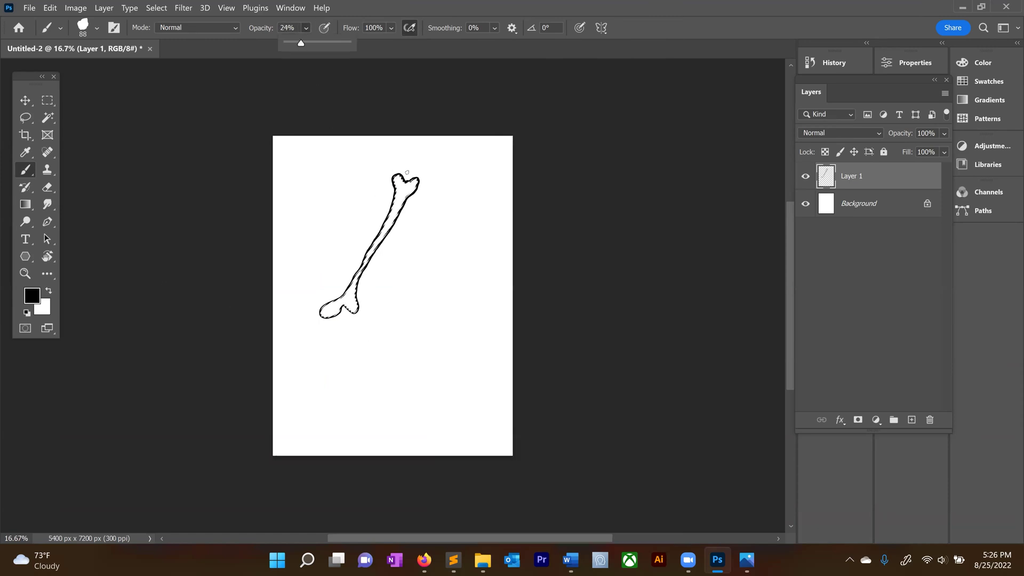
Shade the inside of the bone along its left side with a 149 px brush and clear the selection.
right_click(418, 167)
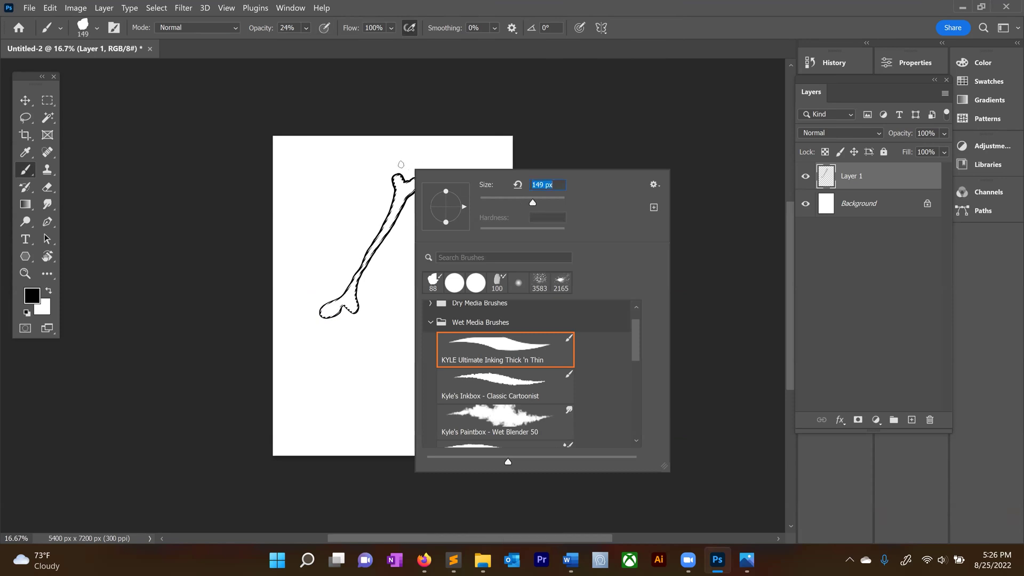
key(Escape)
mouse_move(398, 181)
mouse_down()
mouse_move(386, 224)
mouse_move(327, 309)
mouse_up()
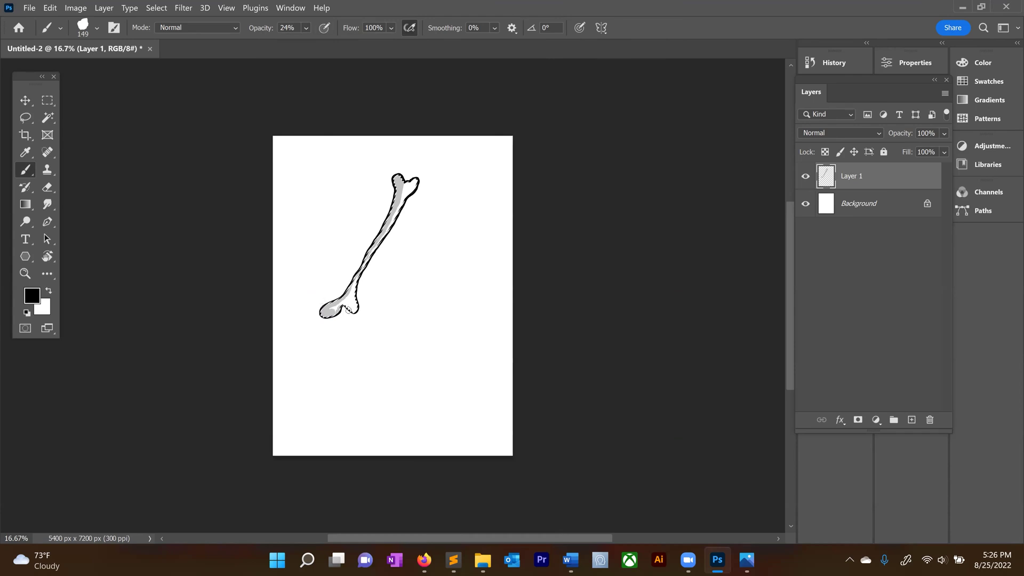
click(157, 7)
click(165, 32)
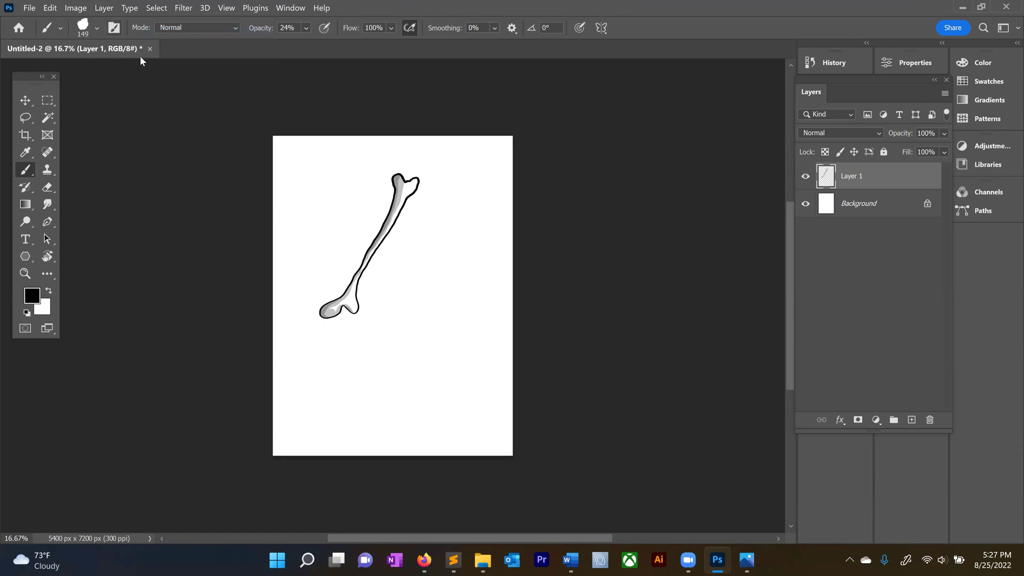
Create a new layer named Layer 2 and place it between Layer 1 and the Background.
click(104, 8)
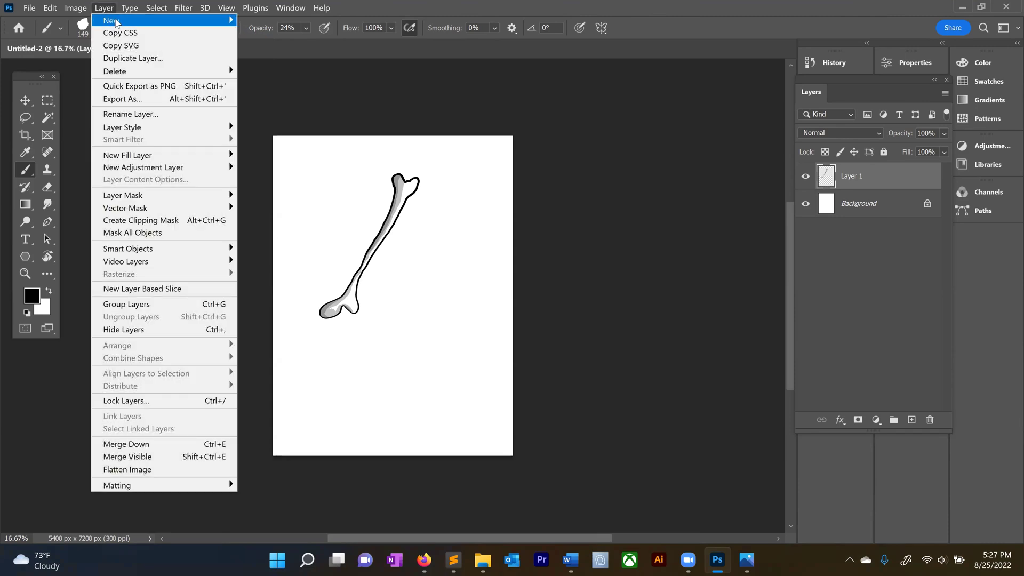
mouse_move(166, 29)
click(265, 21)
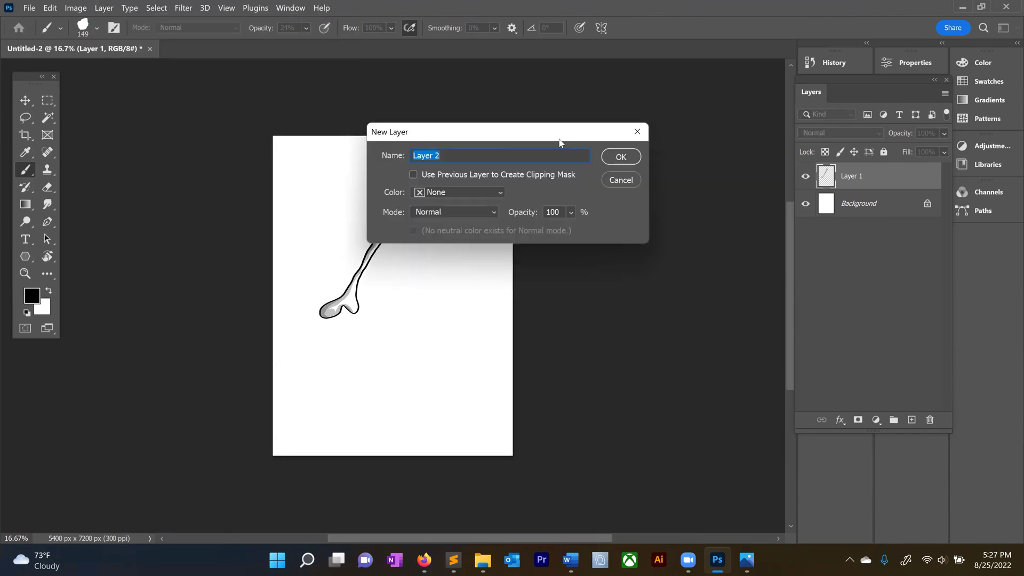
click(620, 157)
drag(860, 179, 857, 224)
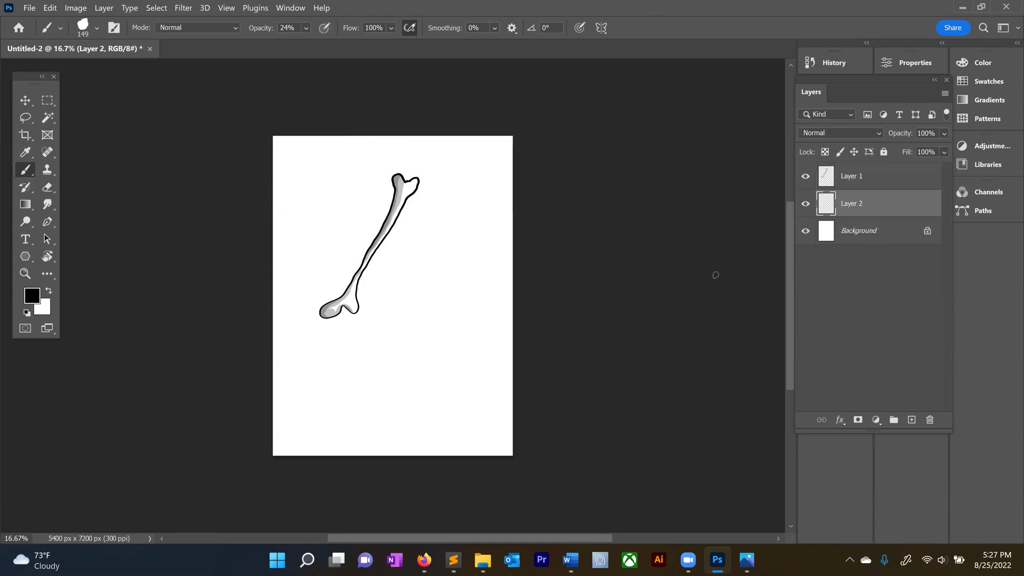
Try painting a solid black shadow at 100% brush opacity along the bone's left edge on Layer 2, and undo it.
click(281, 26)
scroll(282, 26, up, 8)
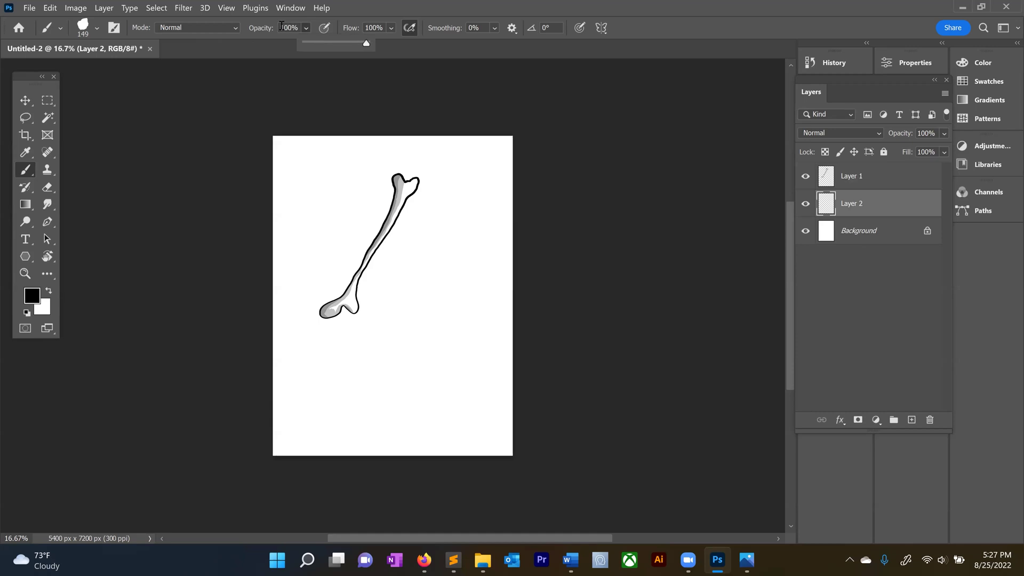
click(395, 176)
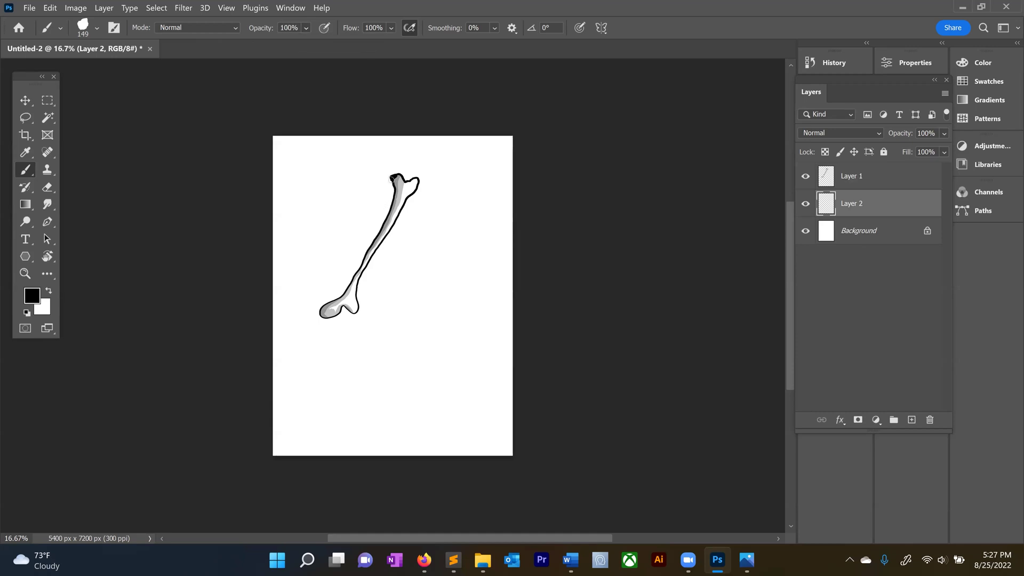
drag(388, 204, 349, 280)
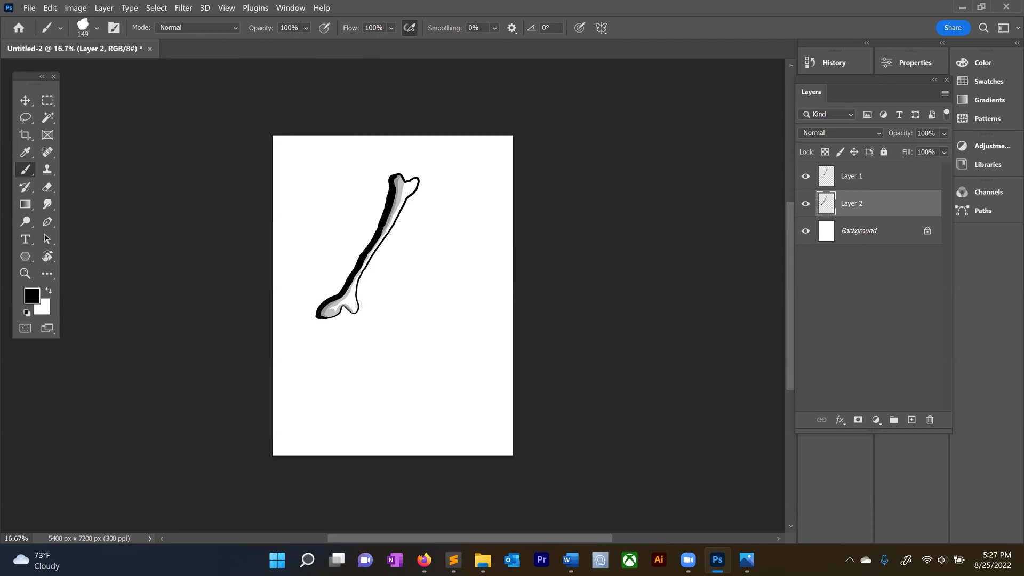
click(805, 177)
click(806, 176)
key(slash)
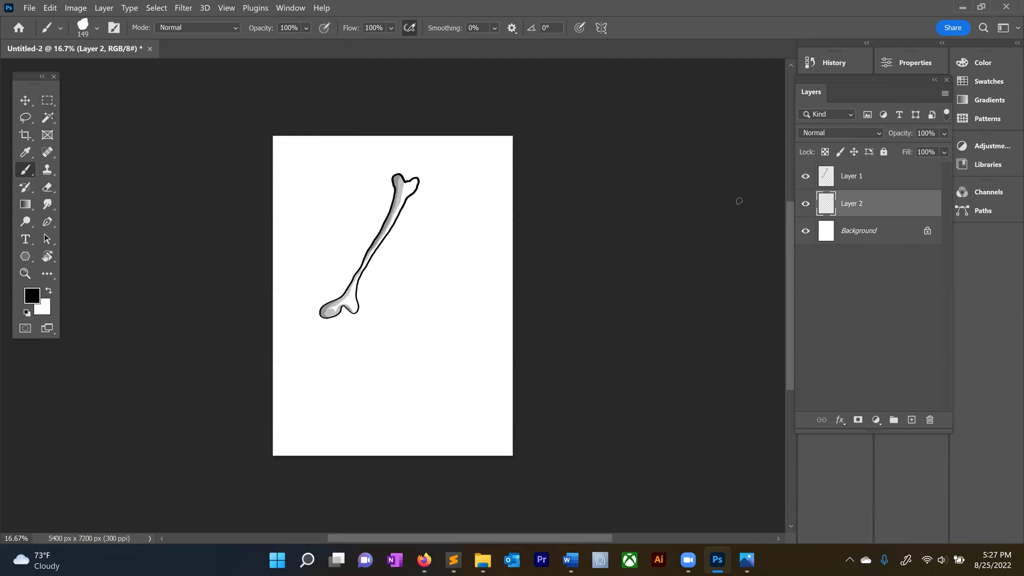
Add a drop shadow to Layer 1 with 15% opacity, a 25° angle and a distance of 73 px.
click(873, 177)
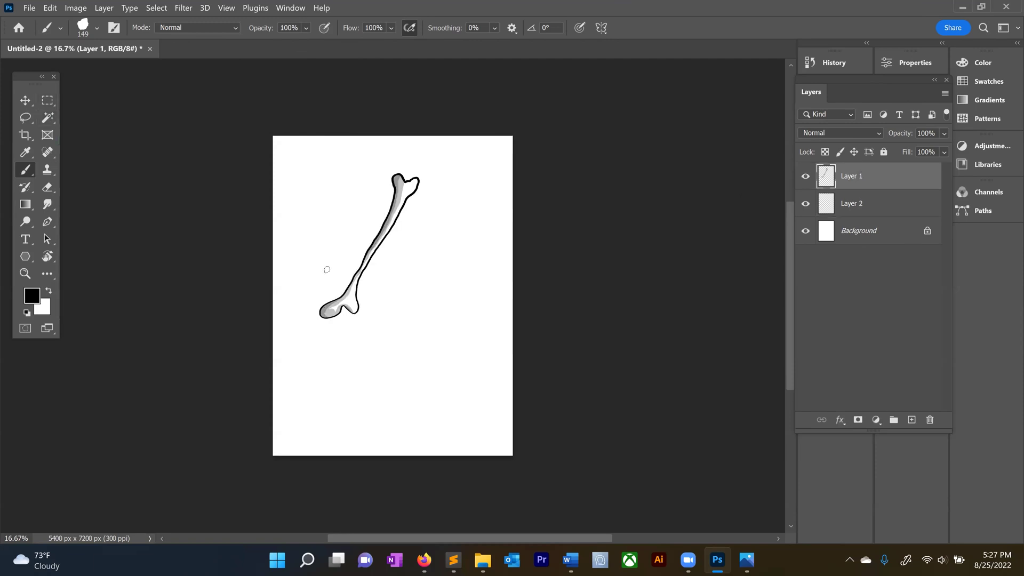
click(24, 102)
click(104, 7)
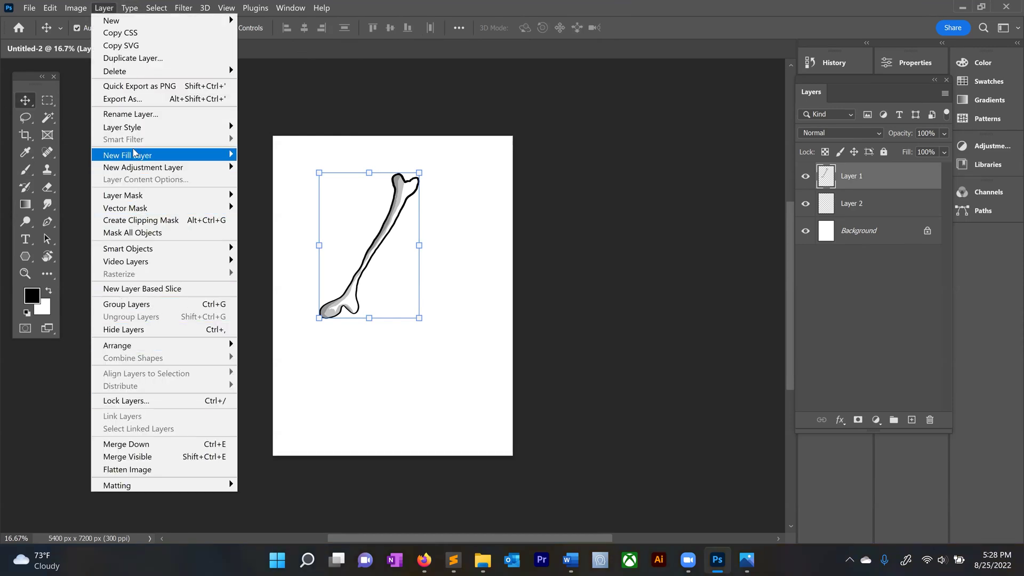
mouse_move(135, 128)
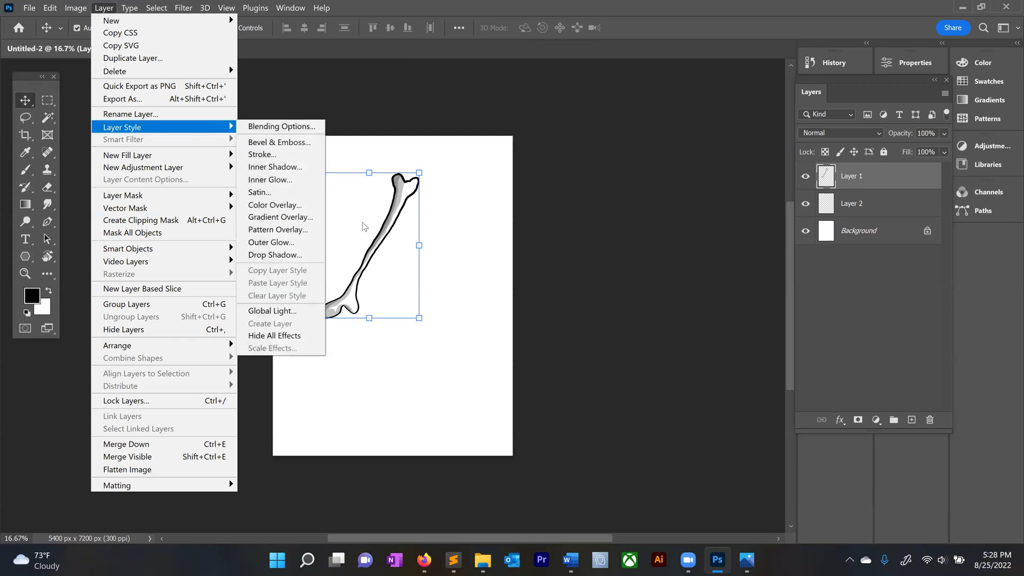
click(277, 255)
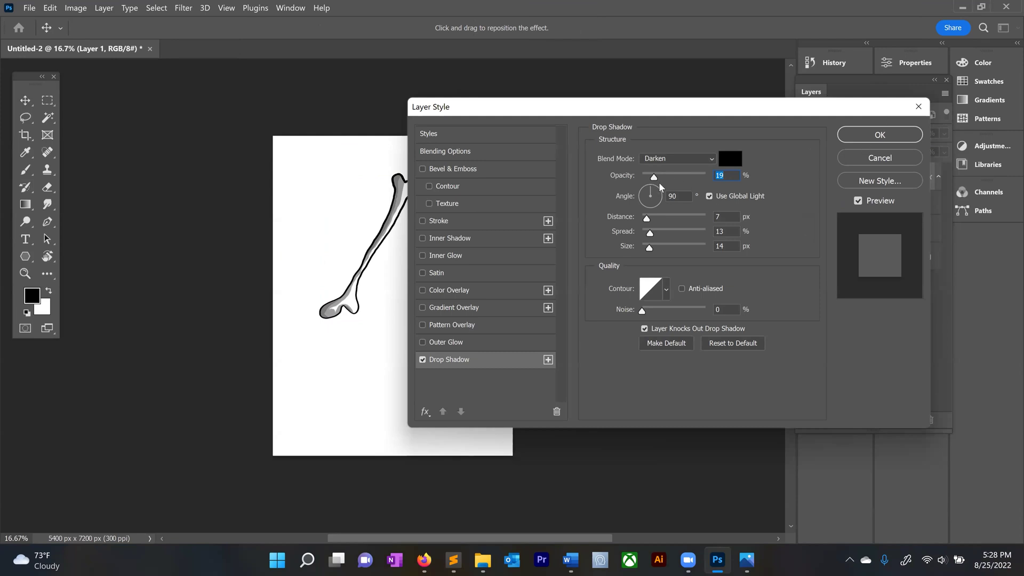
click(660, 191)
text(49)
key(Tab)
drag(659, 181, 651, 178)
drag(647, 219, 682, 219)
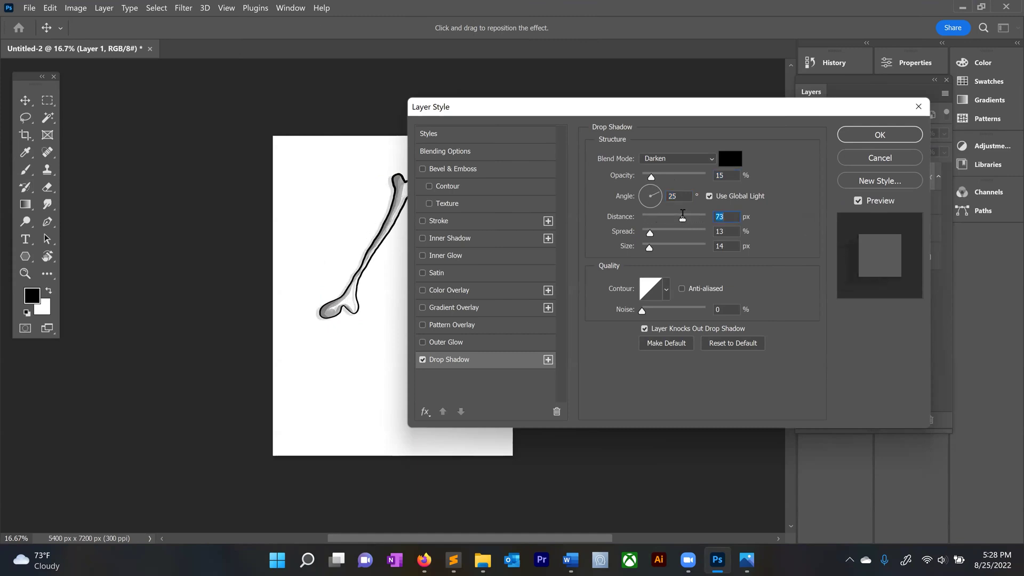
click(902, 137)
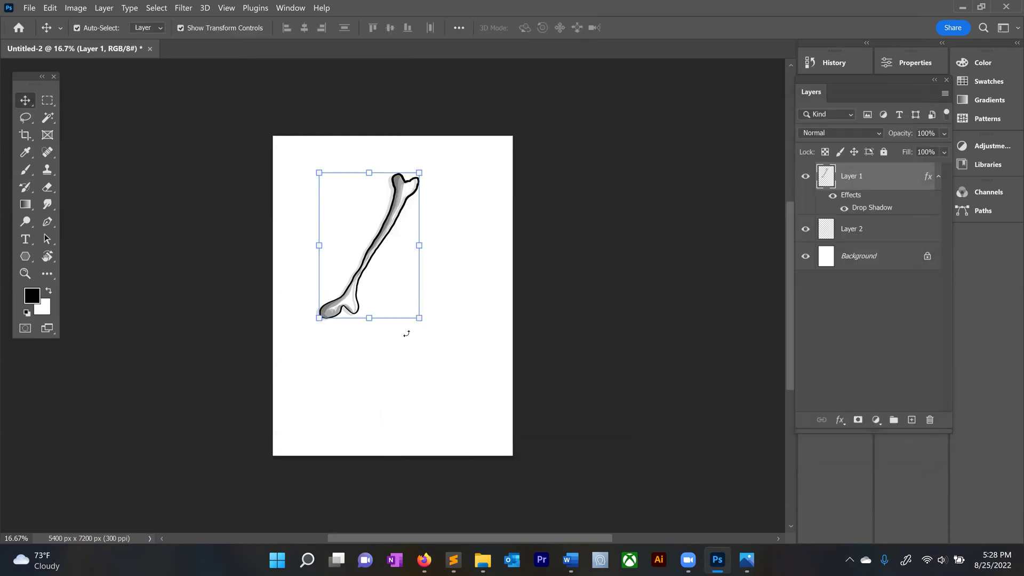